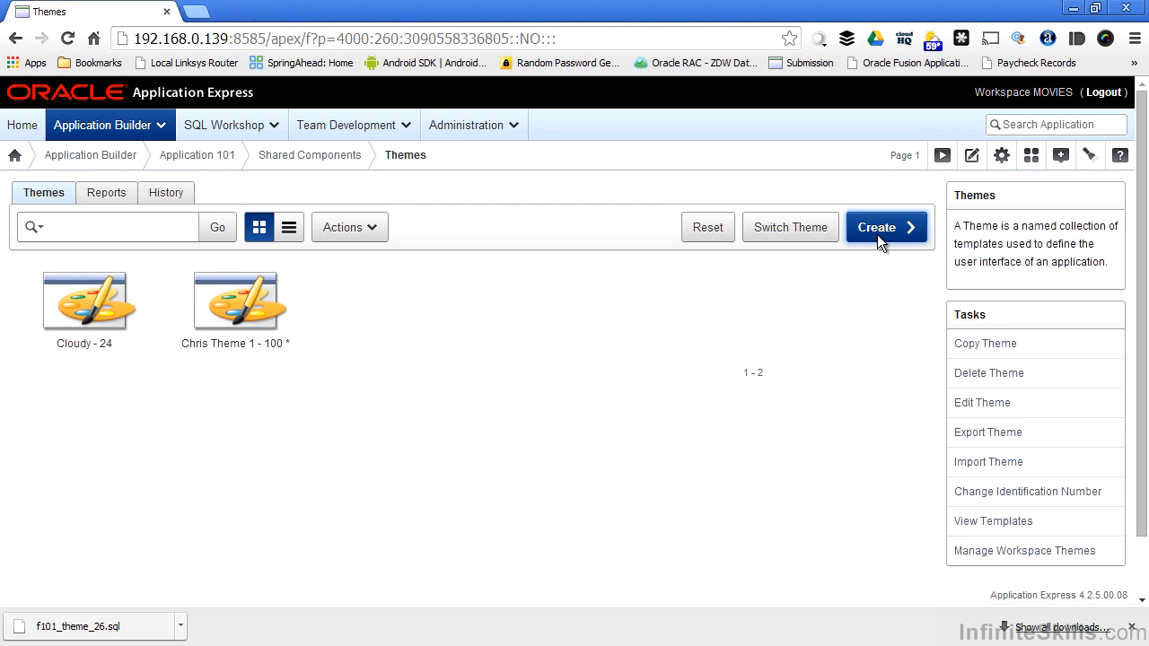
# Start a new theme from the repository for the Desktop user interface
pyautogui.click(878, 235)
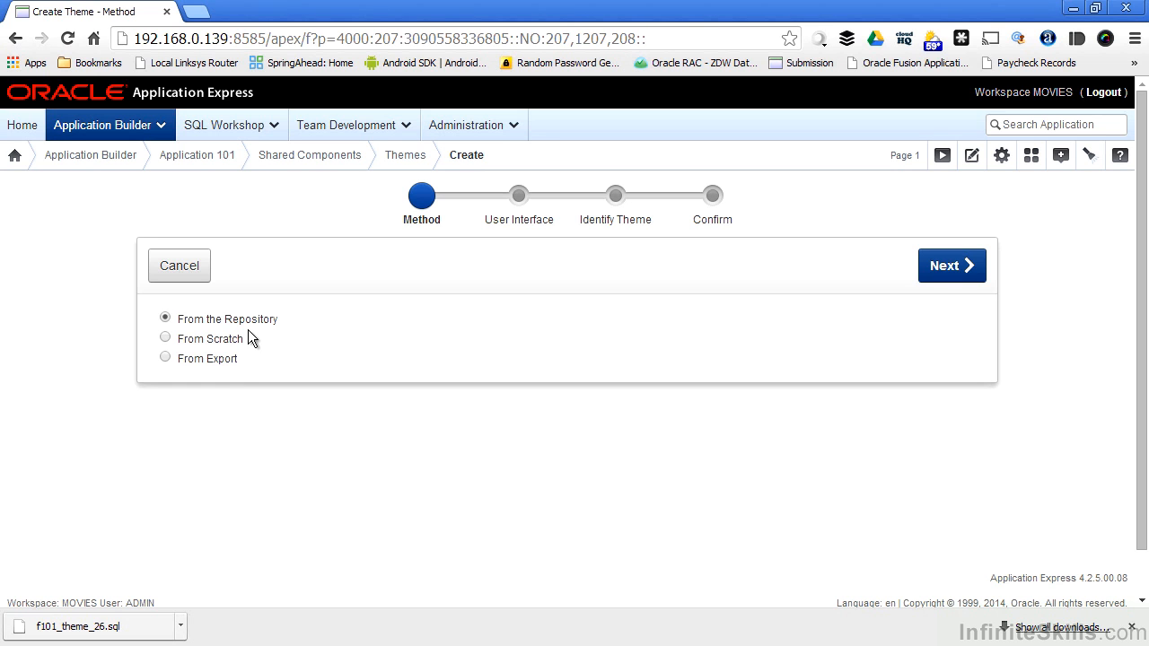
pyautogui.click(927, 267)
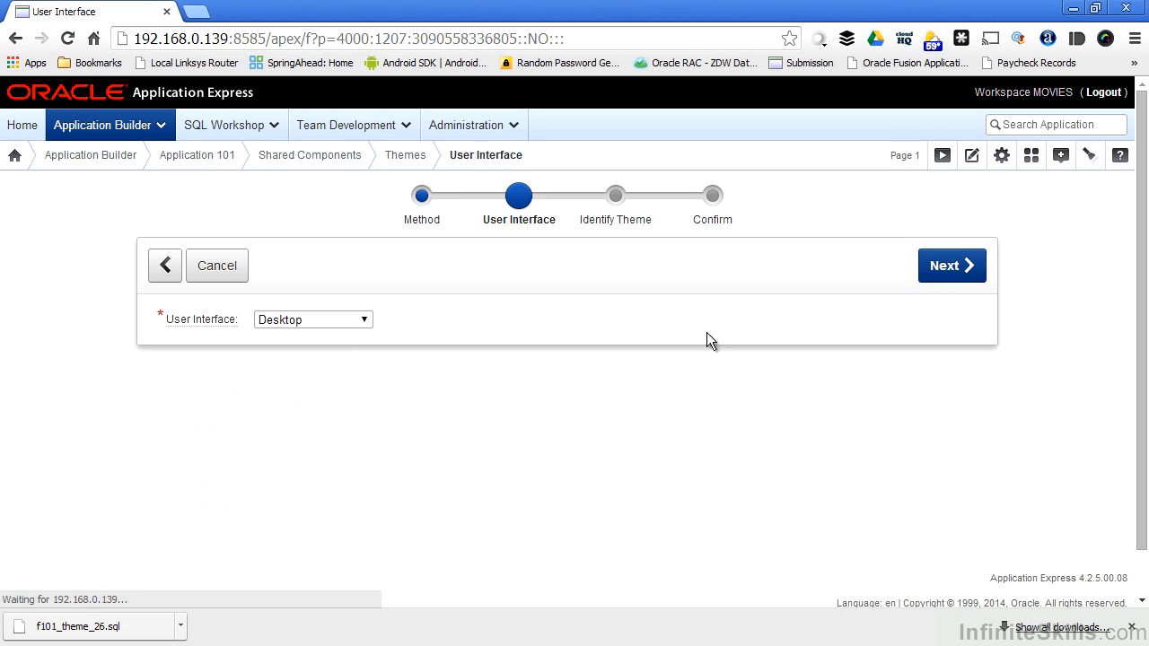
pyautogui.click(280, 320)
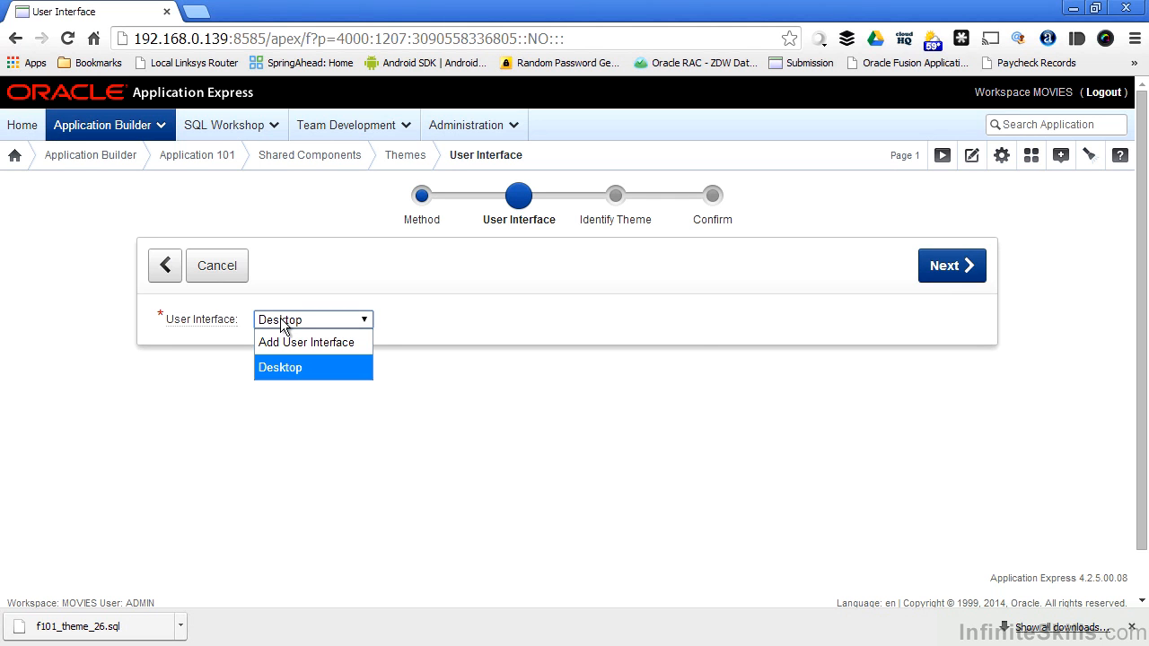
pyautogui.click(286, 368)
pyautogui.click(941, 273)
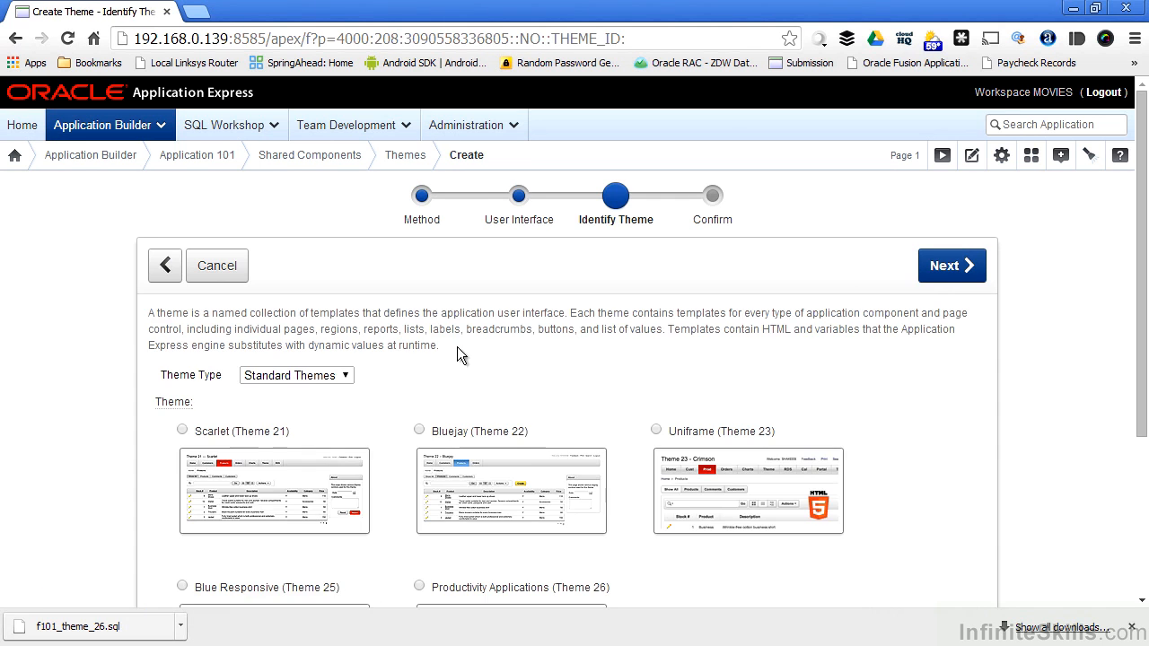
# Filter the repository to Legacy Themes and create the Midnight Blue (Theme 3) theme
pyautogui.scroll(-3, 456, 353)
pyautogui.click(296, 167)
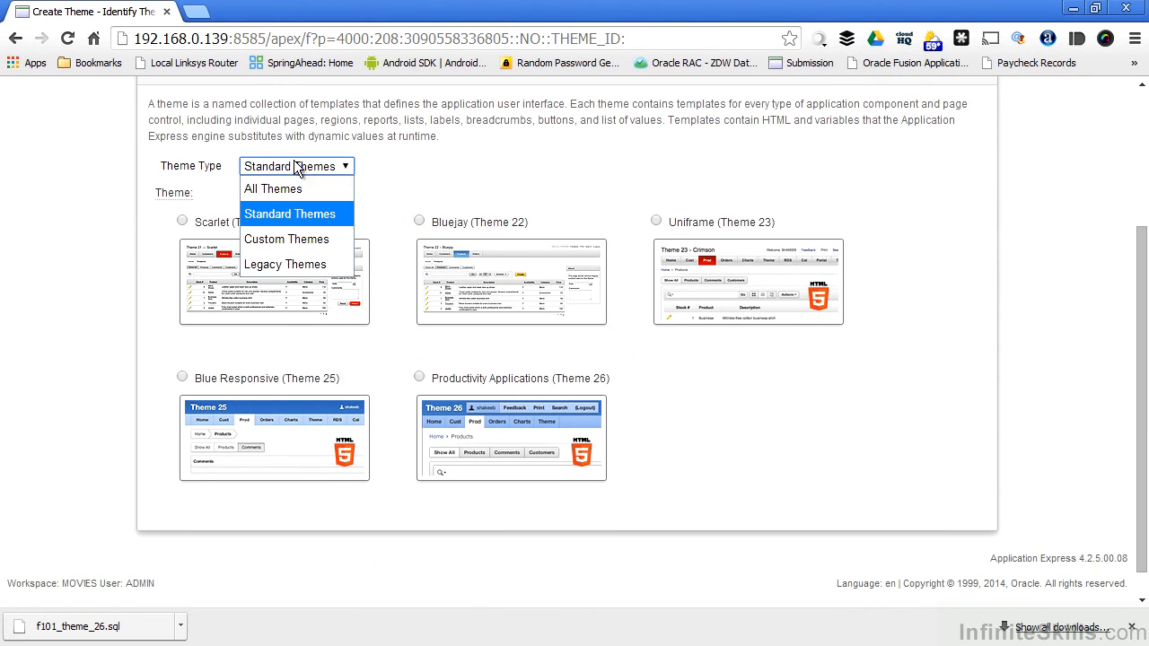
pyautogui.click(301, 262)
pyautogui.scroll(-15, 720, 363)
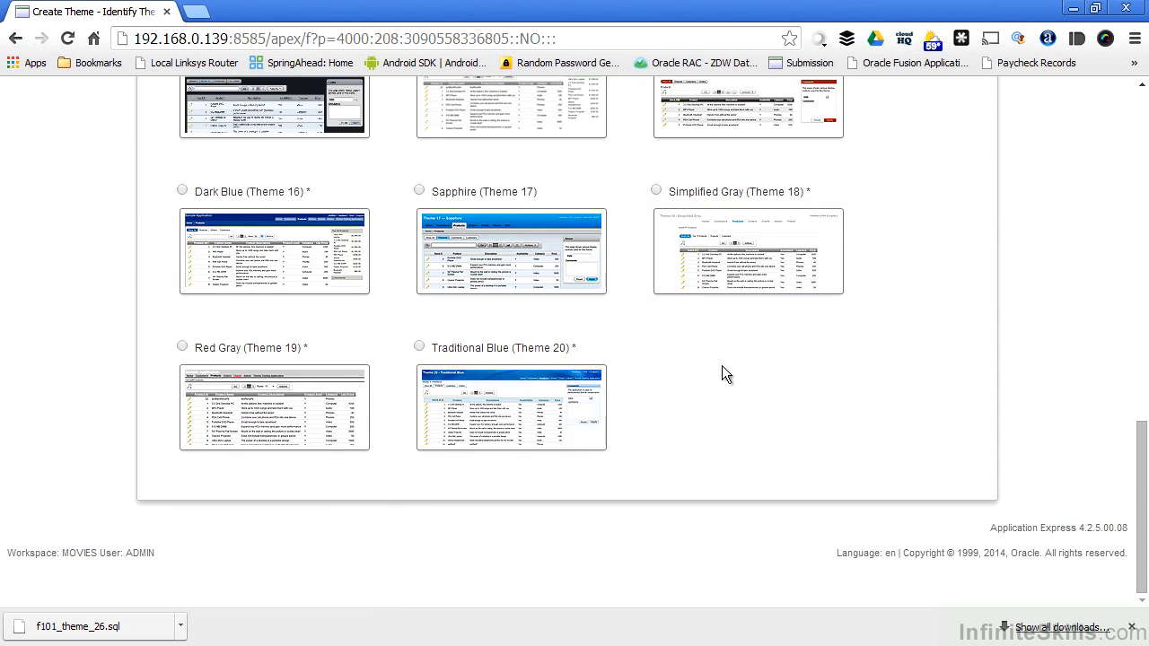
pyautogui.scroll(13, 721, 366)
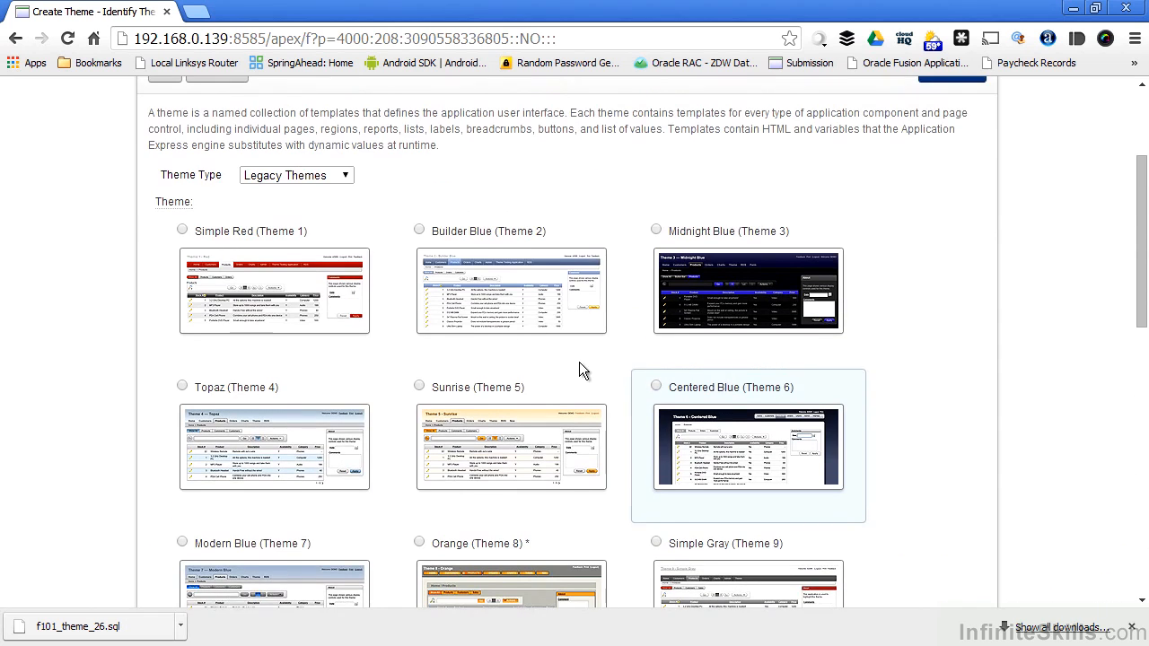
pyautogui.click(750, 292)
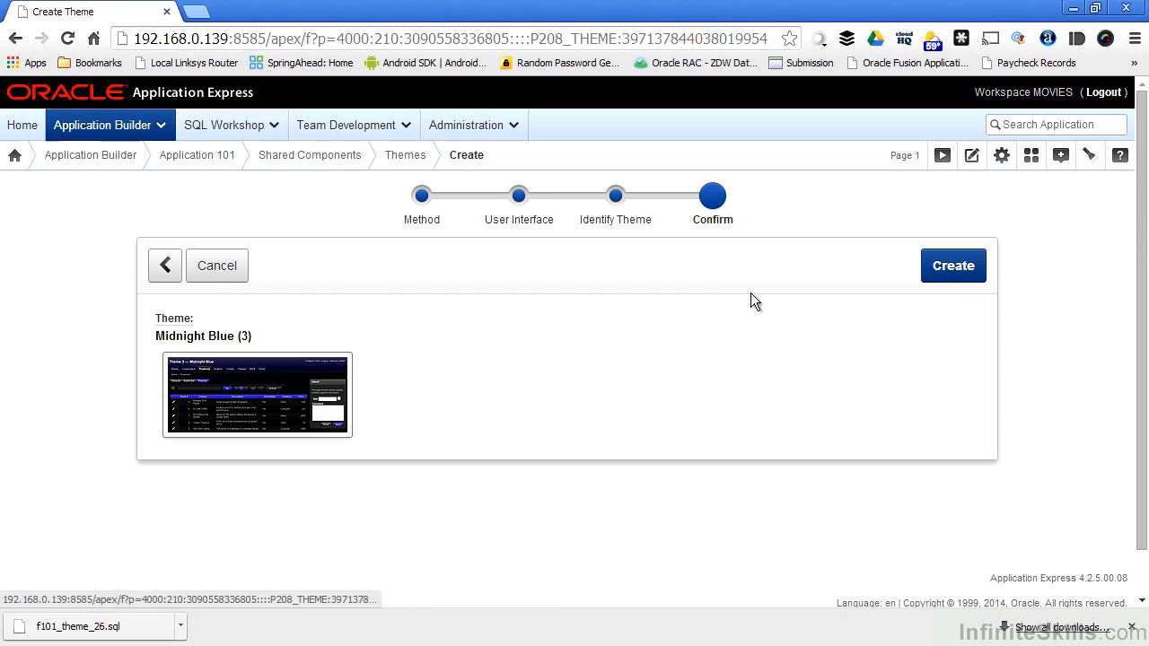
pyautogui.click(943, 265)
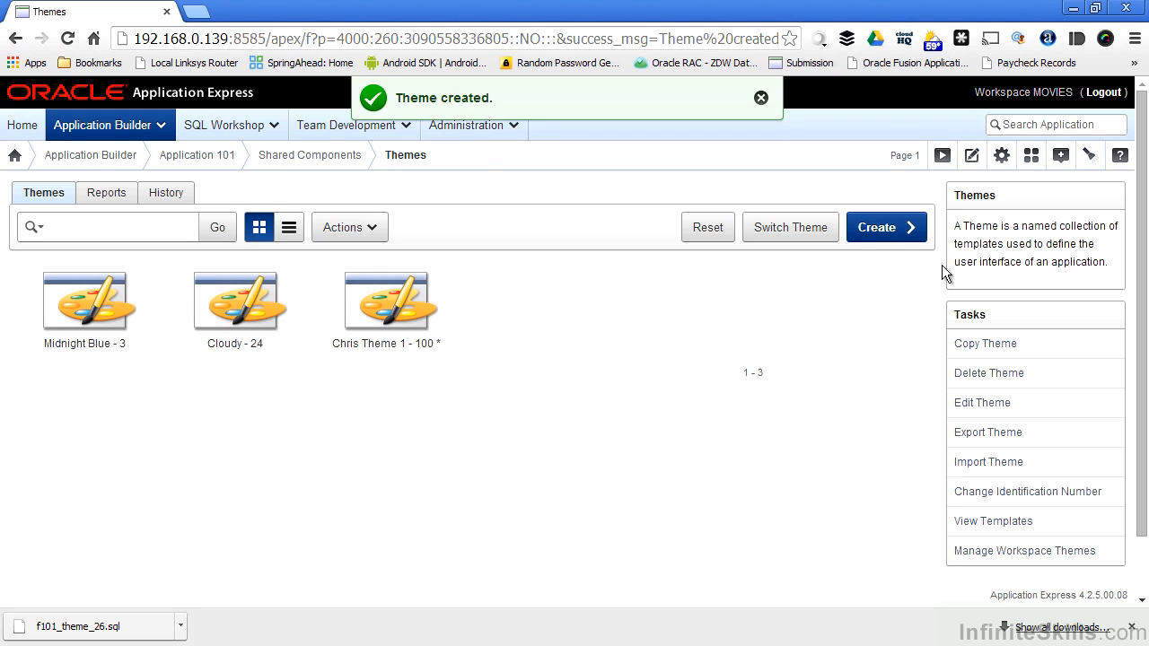
# Switch the Movie Tracker application's active theme from custom theme 100 to 3. Midnight Blue, keeping the suggested template mappings
pyautogui.click(795, 231)
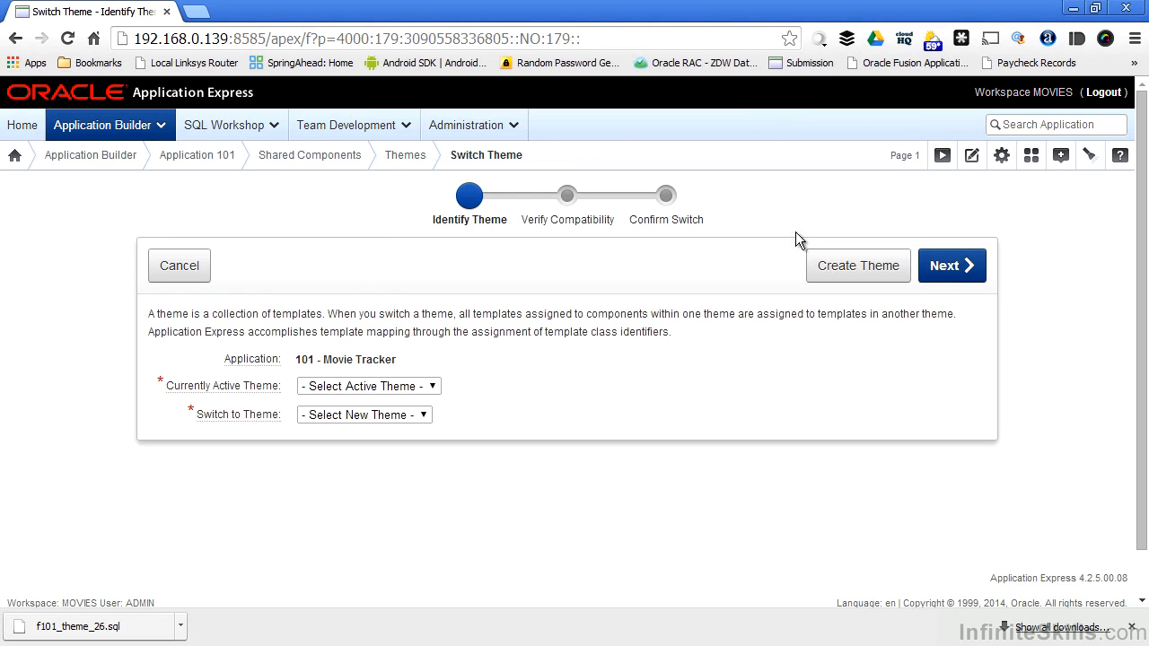
pyautogui.click(363, 388)
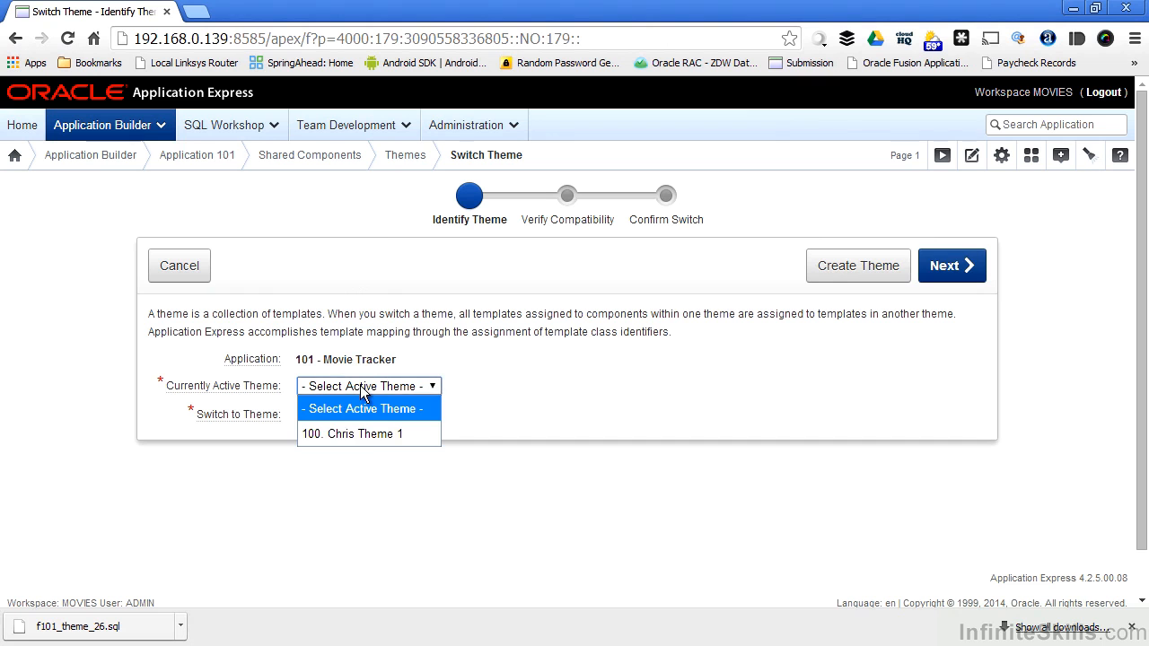
pyautogui.click(366, 435)
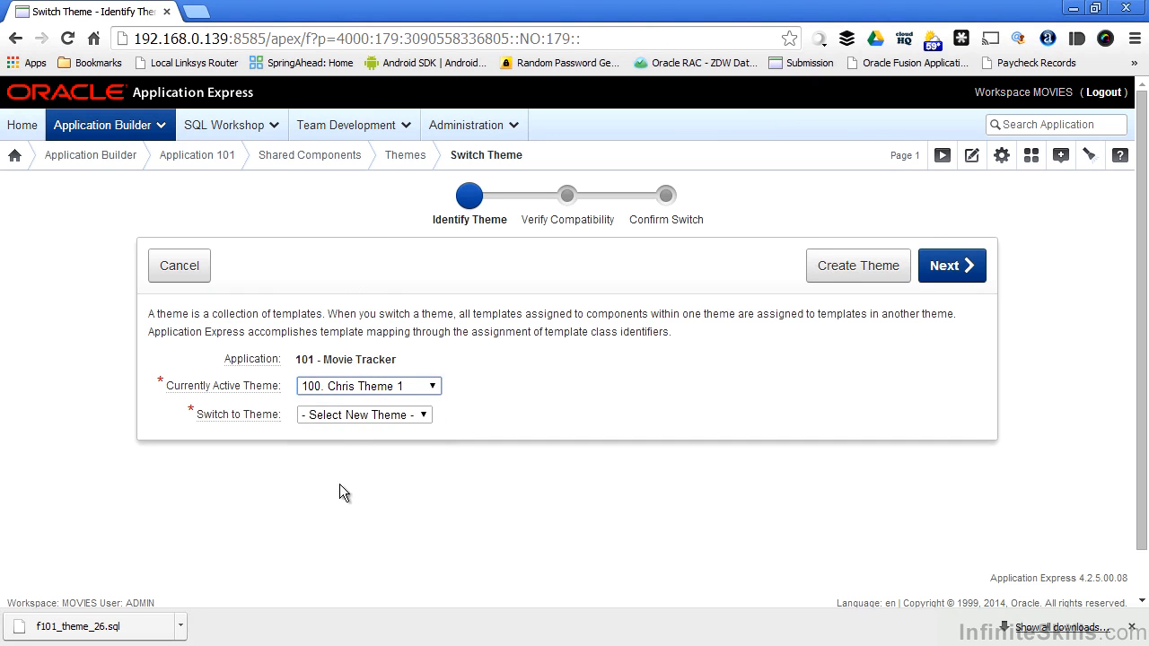
pyautogui.click(338, 418)
pyautogui.click(350, 460)
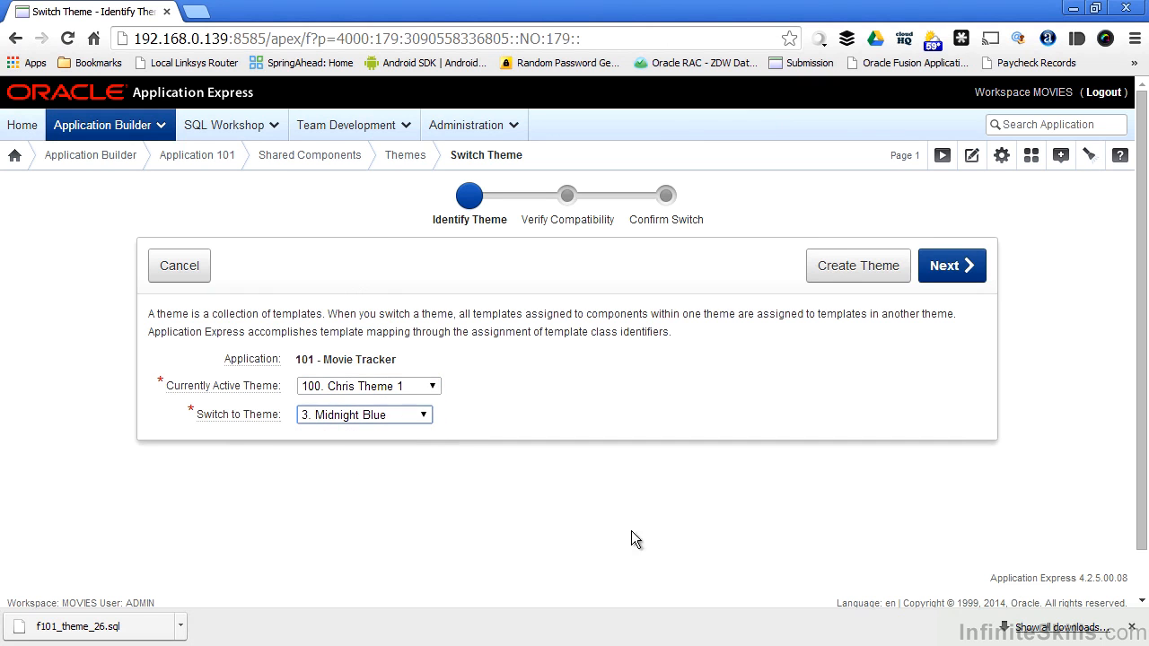
pyautogui.click(953, 267)
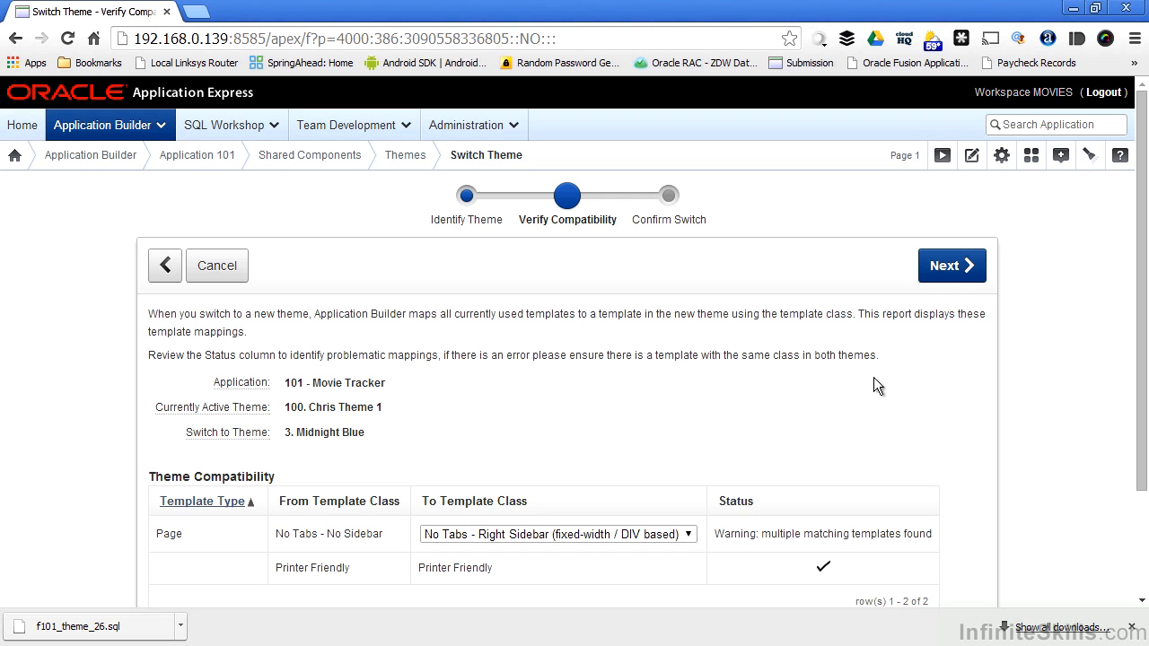
pyautogui.click(933, 275)
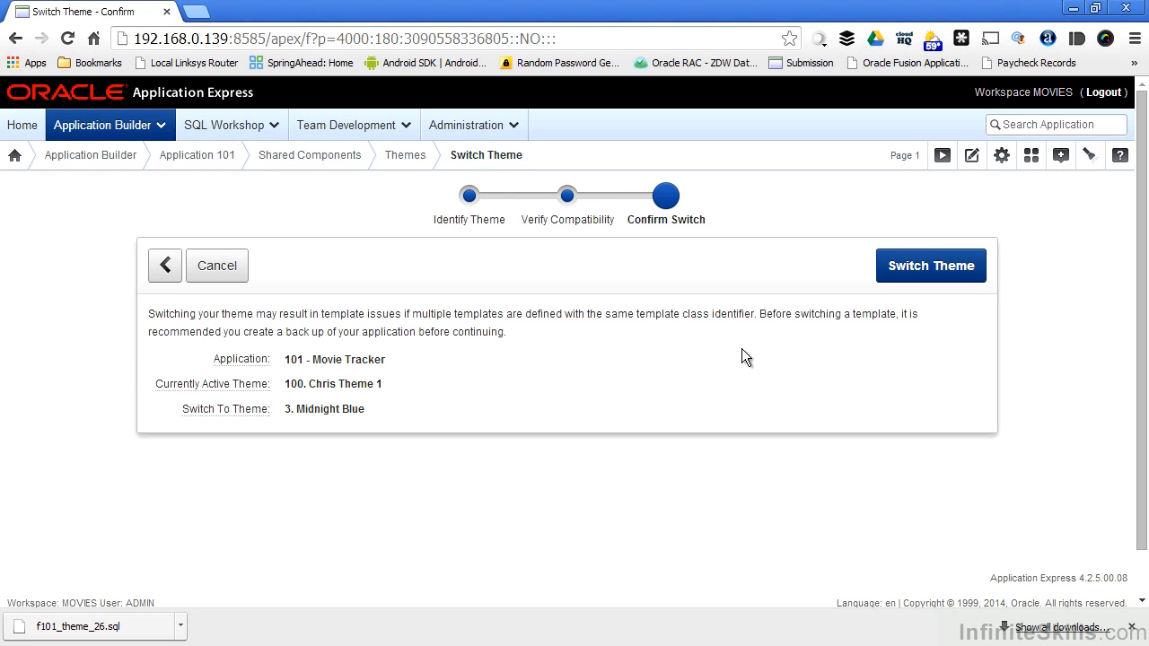
pyautogui.click(907, 276)
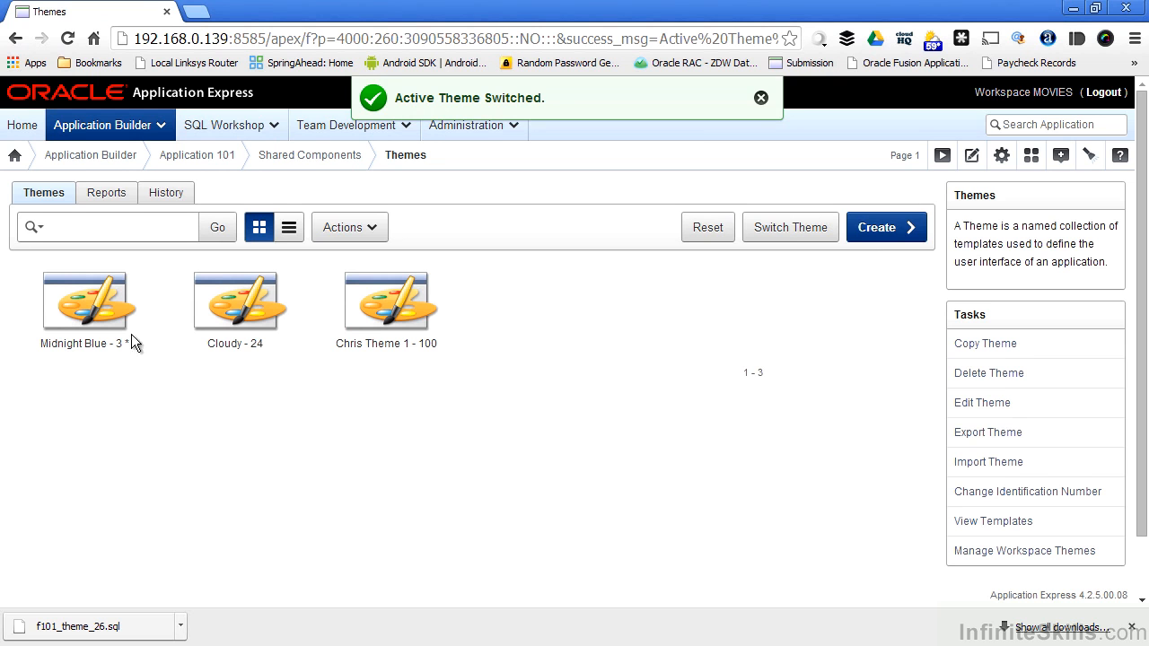
# Run the Movie report on page 2 of Application 101 to view the active theme, and return to the application's page list
pyautogui.click(198, 156)
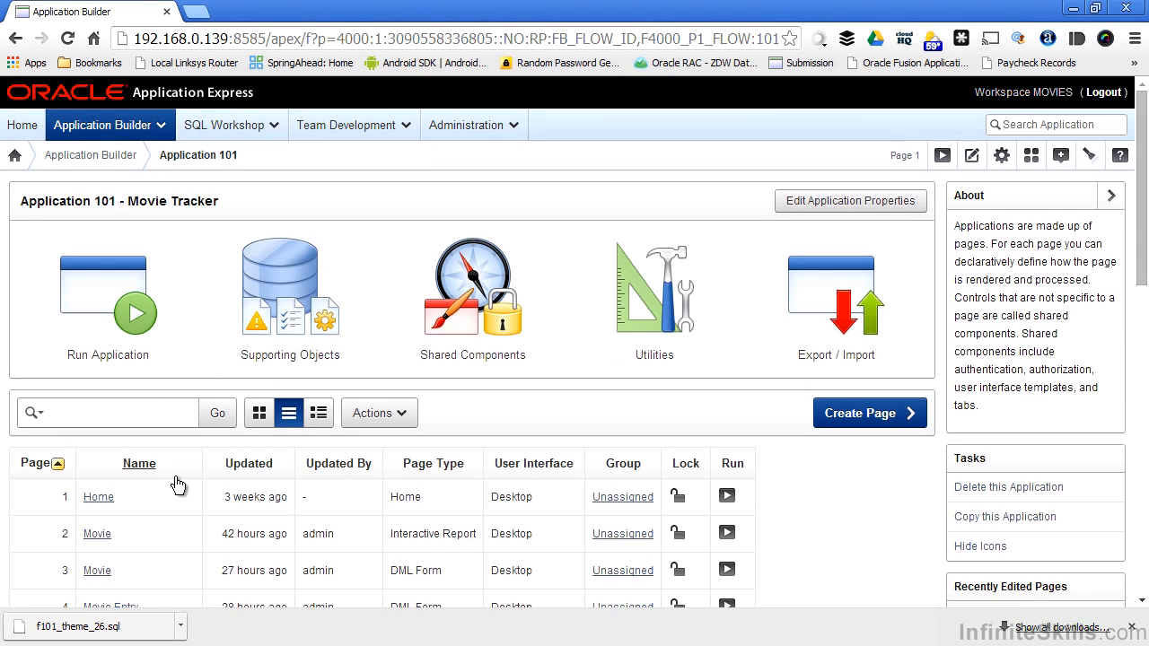
pyautogui.scroll(-2, 176, 485)
pyautogui.click(750, 422)
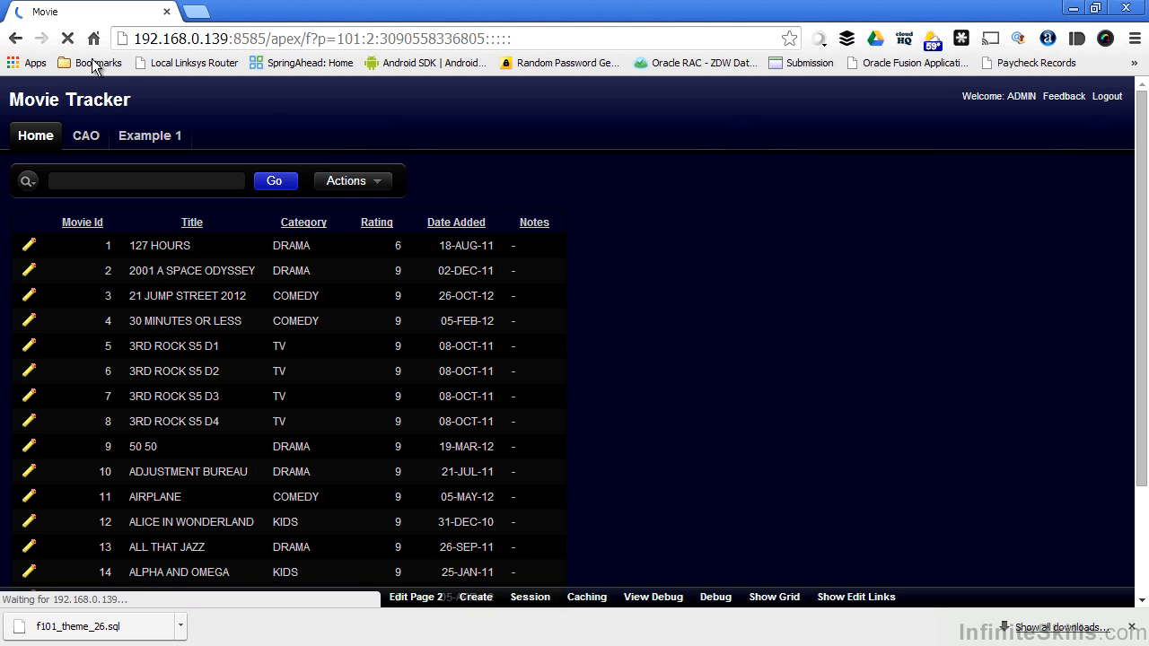
pyautogui.click(16, 43)
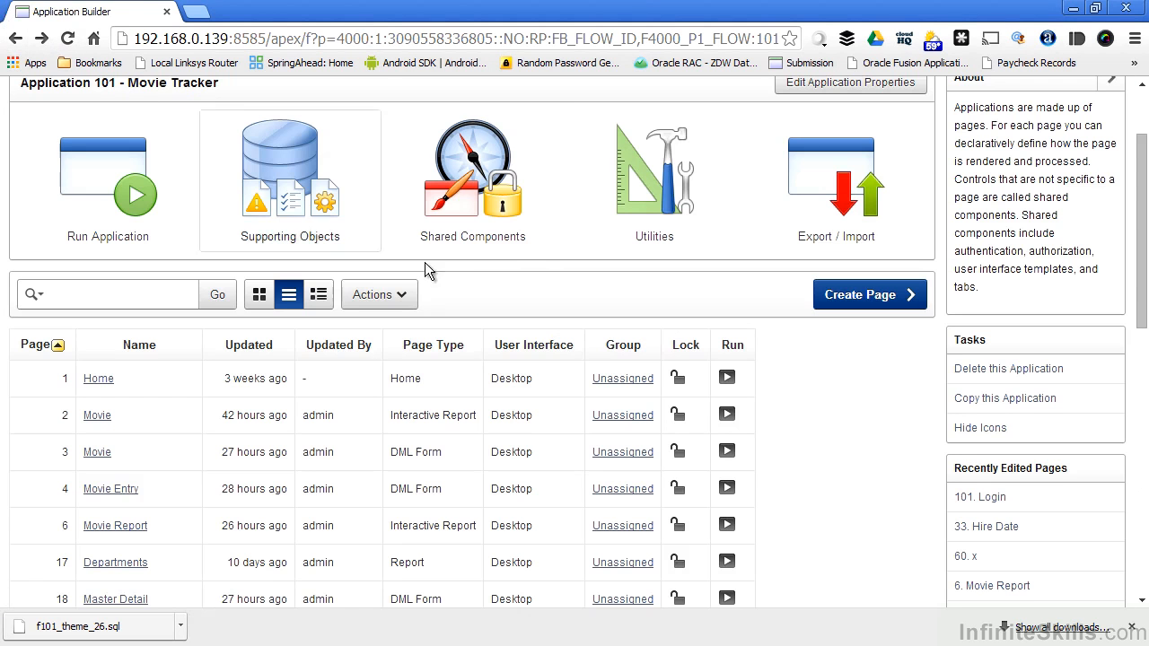
# Switch the application's active theme from 3. Midnight Blue back to custom theme 100, keeping the suggested template mappings
pyautogui.click(501, 201)
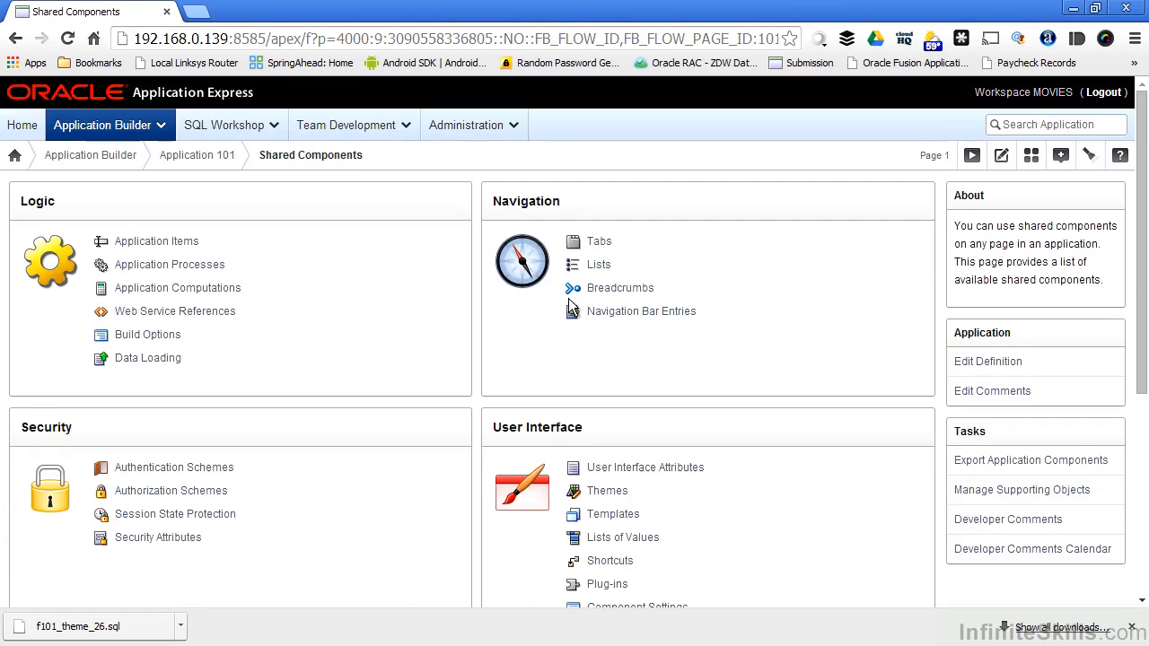
pyautogui.click(601, 494)
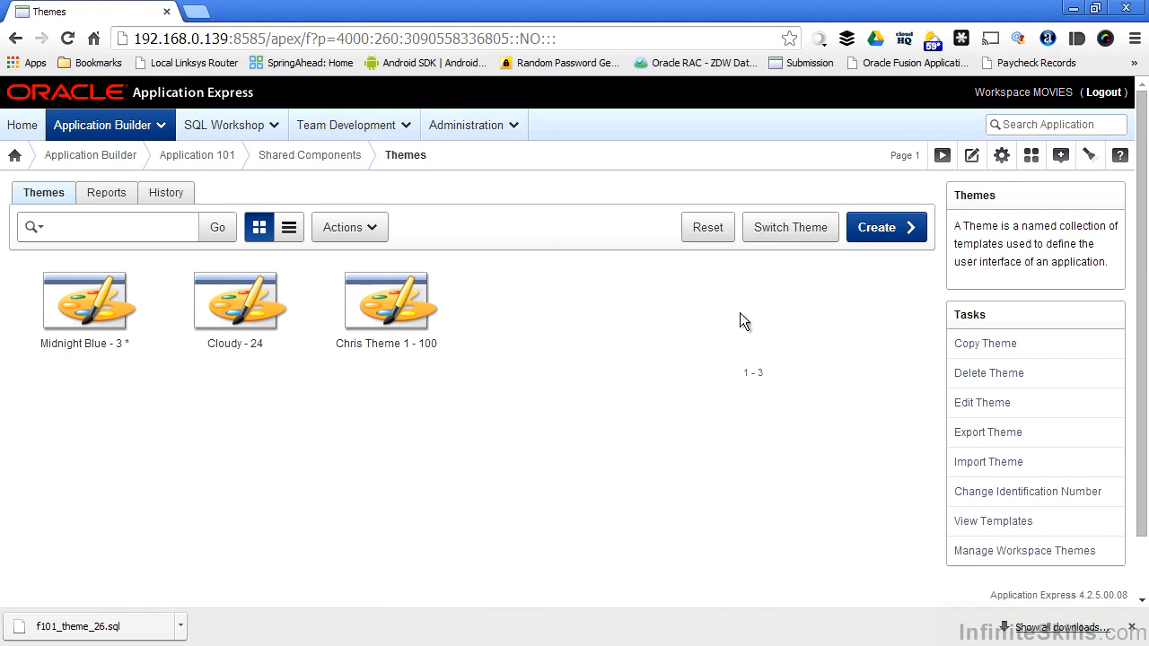
pyautogui.click(785, 230)
pyautogui.click(384, 386)
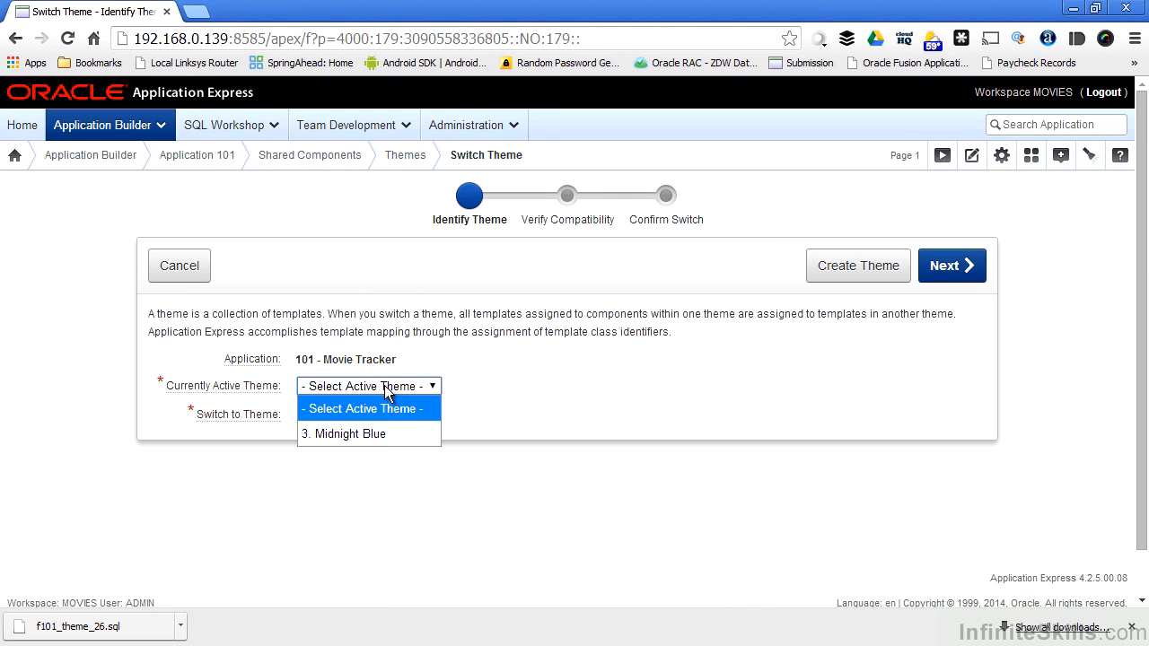
pyautogui.click(377, 429)
pyautogui.click(371, 422)
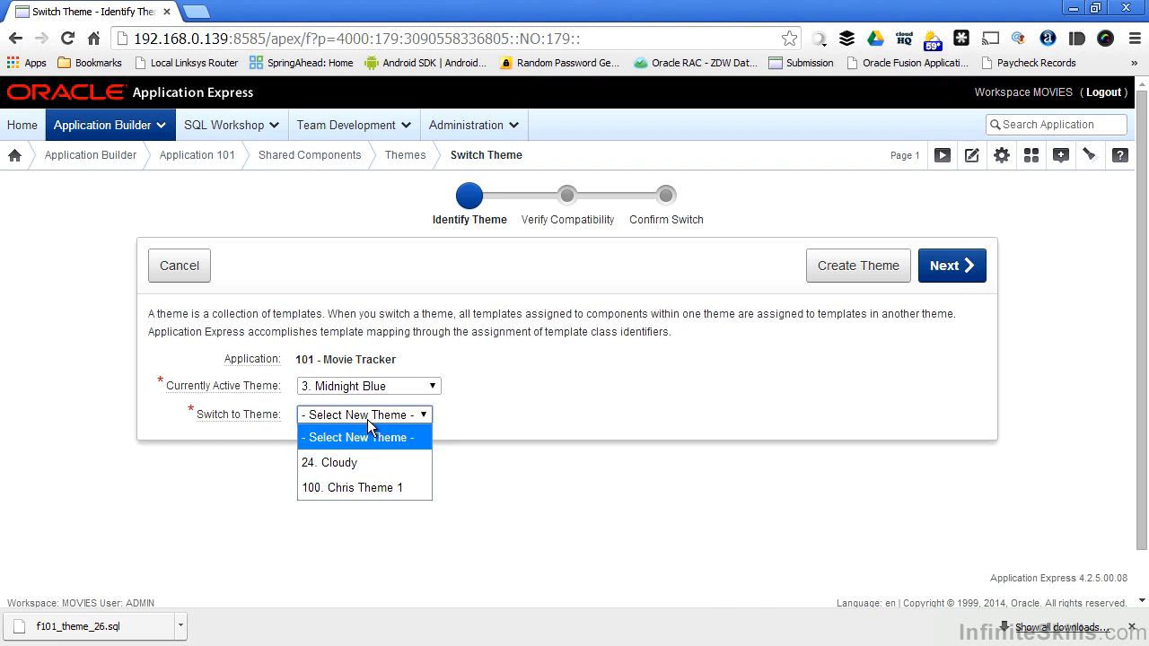
pyautogui.click(368, 483)
pyautogui.click(943, 267)
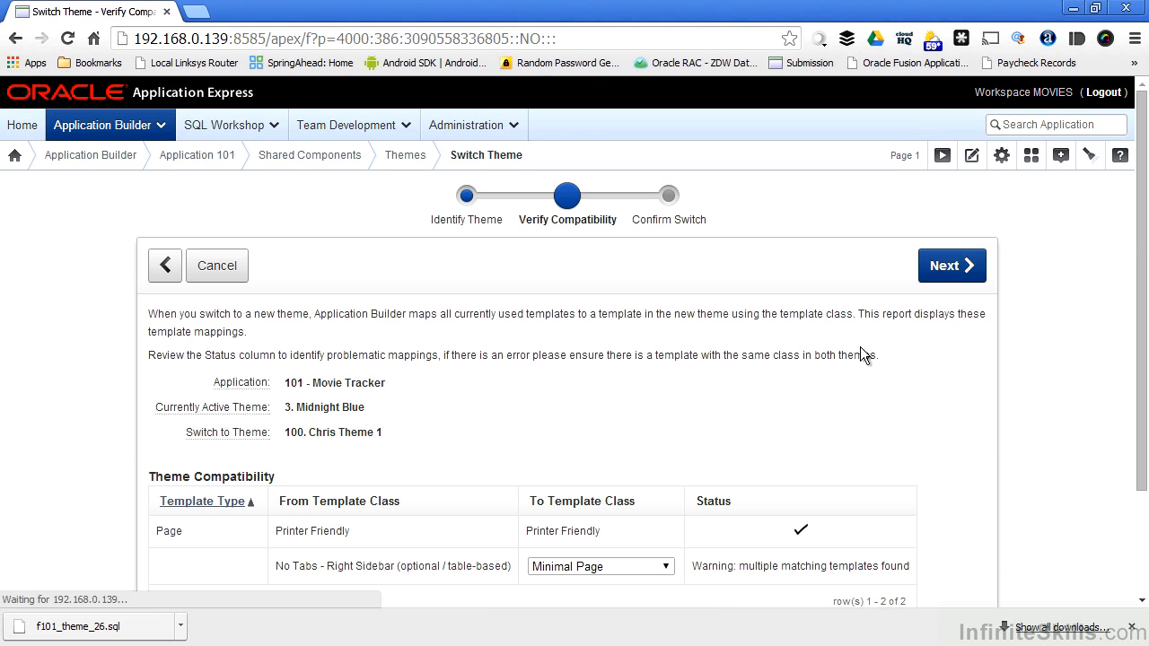
pyautogui.click(950, 267)
pyautogui.click(912, 268)
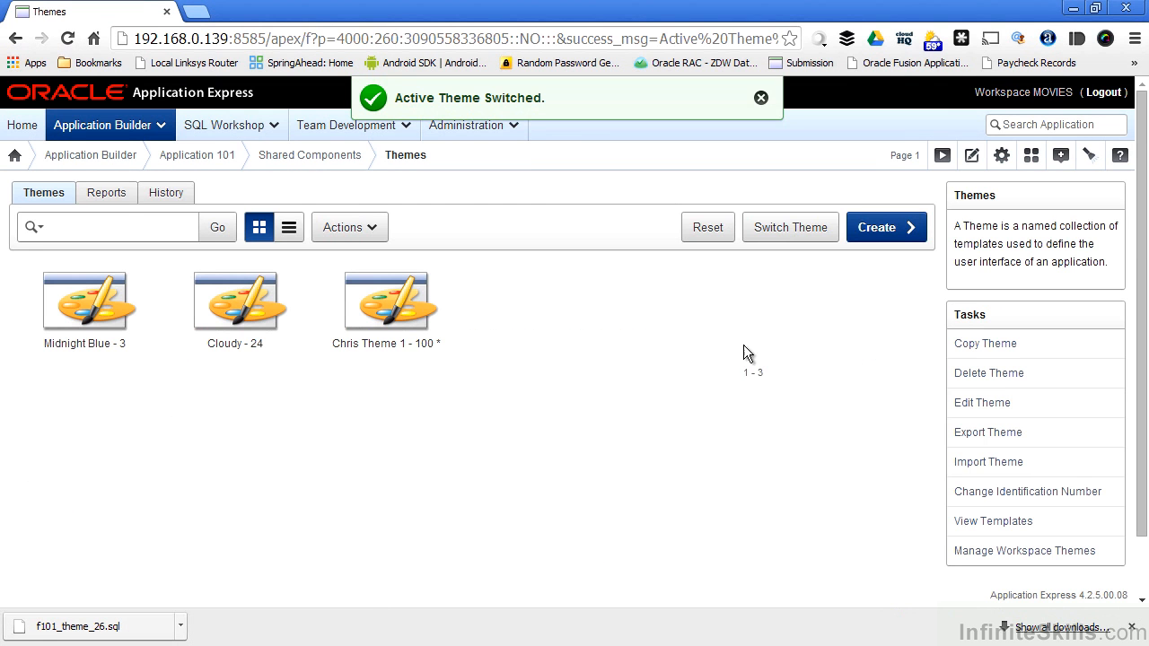
# Run the Movie report page to view its restored theme, and open the definition of page 2 for editing
pyautogui.click(203, 158)
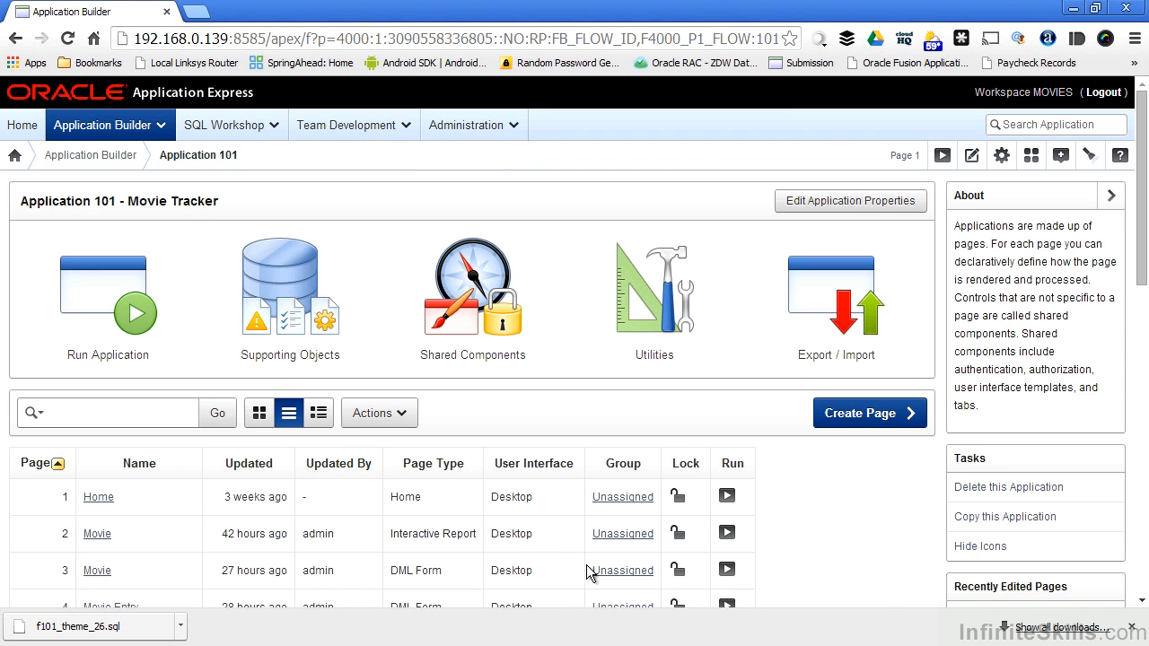
pyautogui.click(725, 535)
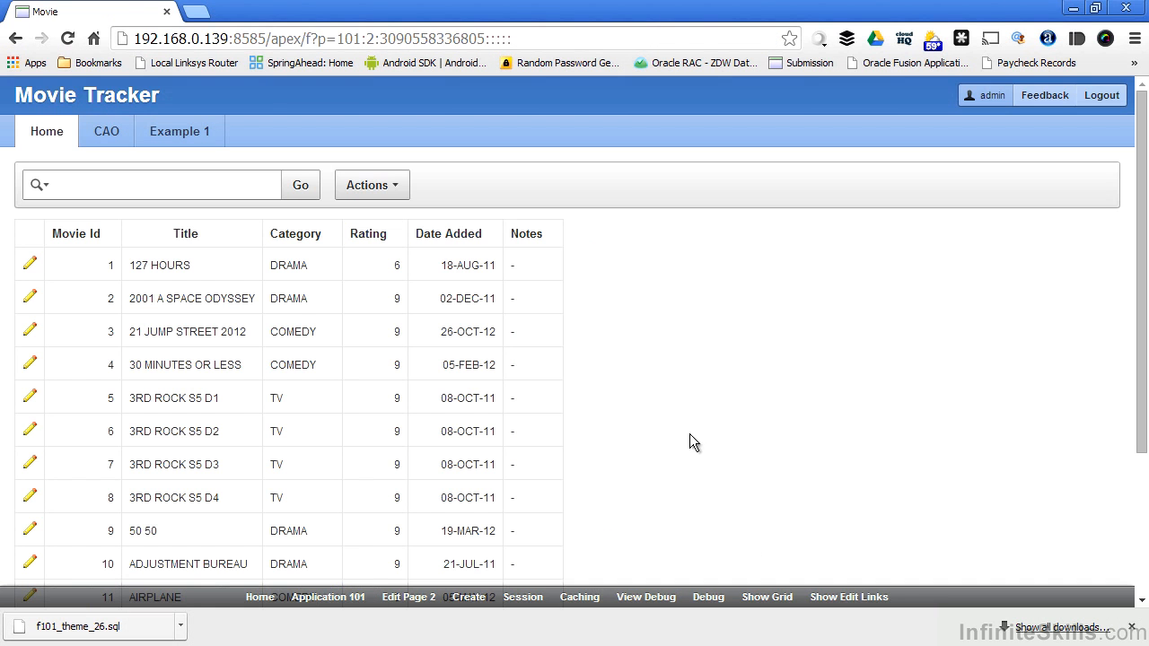
pyautogui.click(405, 599)
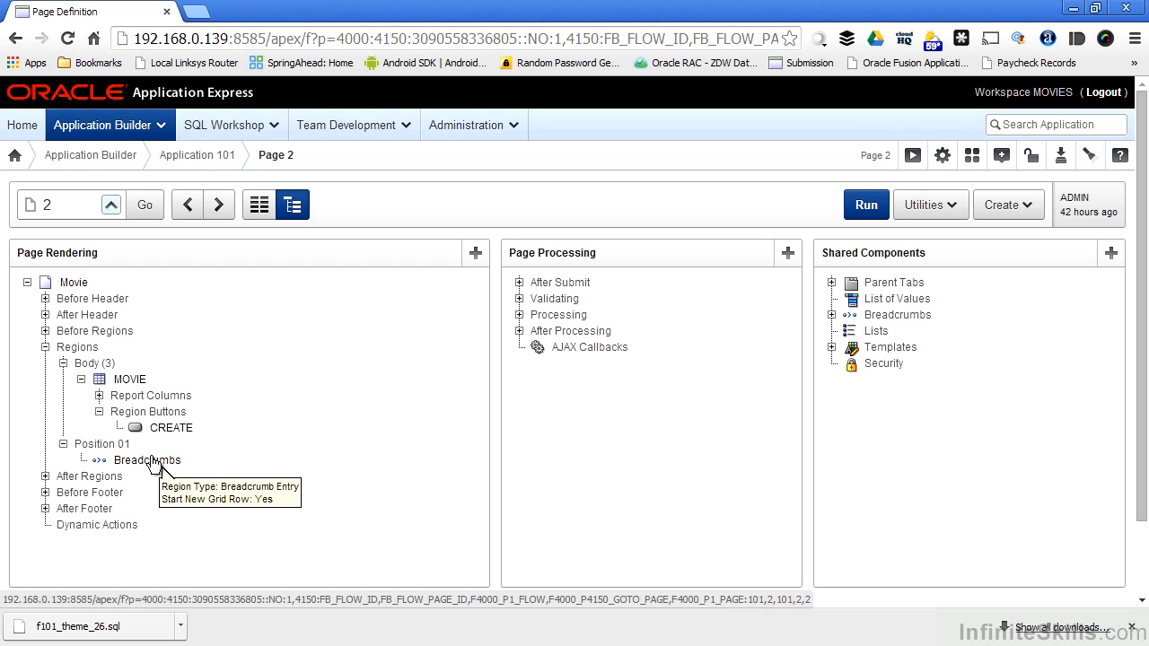
# Examine the page template setting in the Movie page's display attributes, and return to the page definition
pyautogui.click(76, 285)
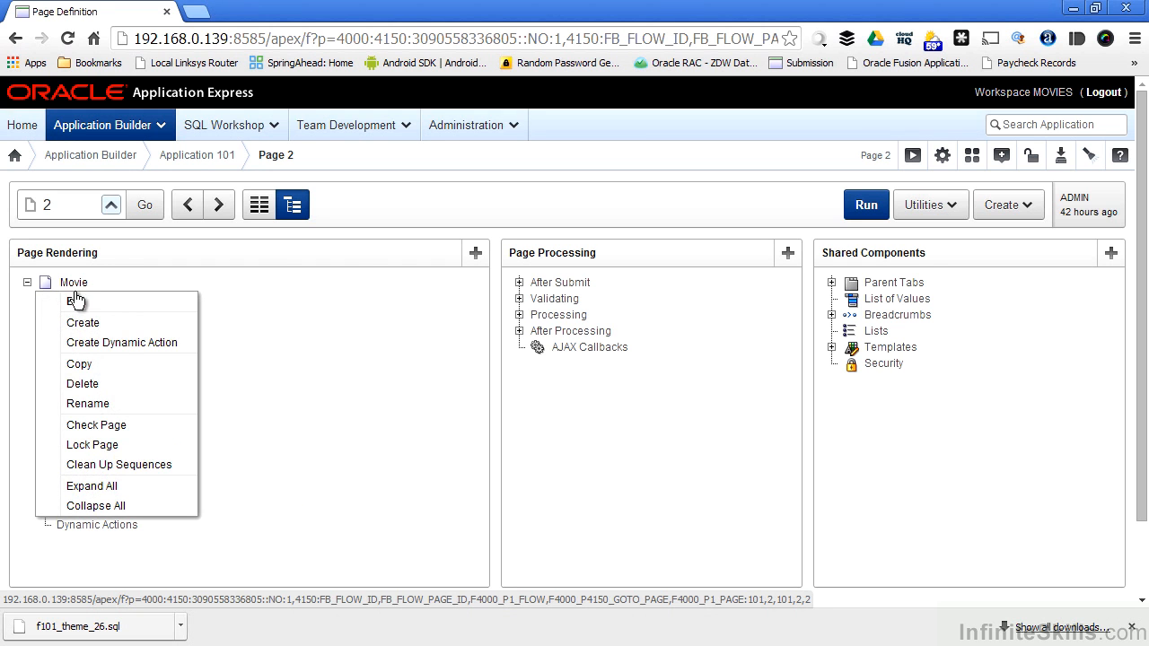
pyautogui.click(77, 305)
pyautogui.scroll(-3, 457, 425)
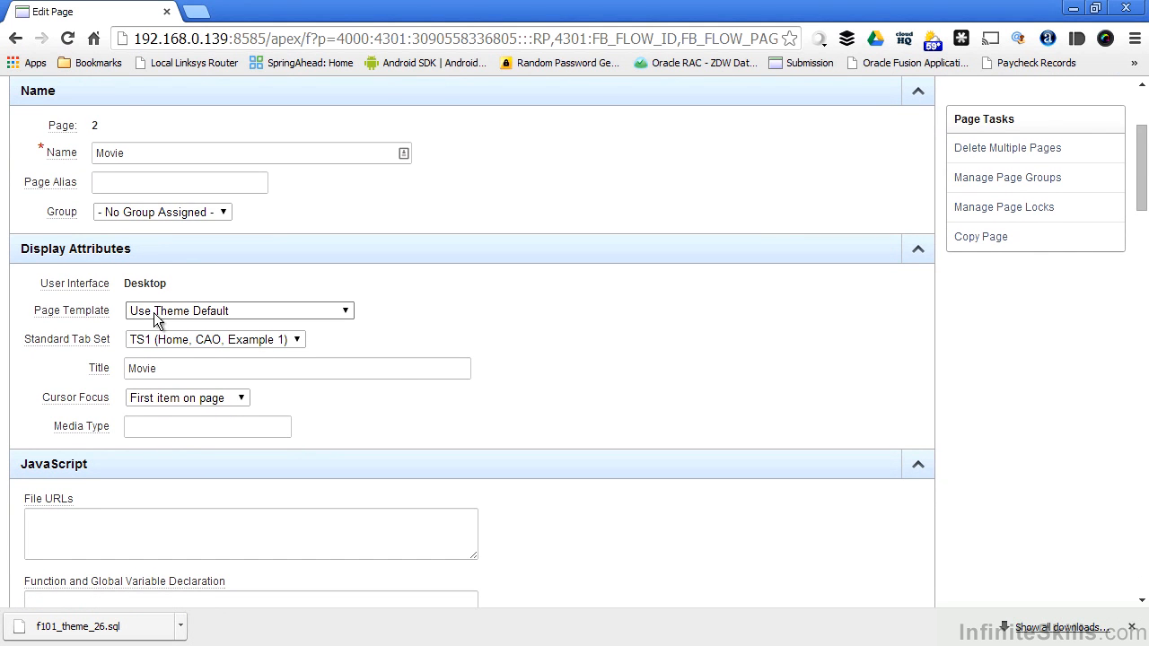
pyautogui.scroll(3, 350, 401)
pyautogui.click(617, 204)
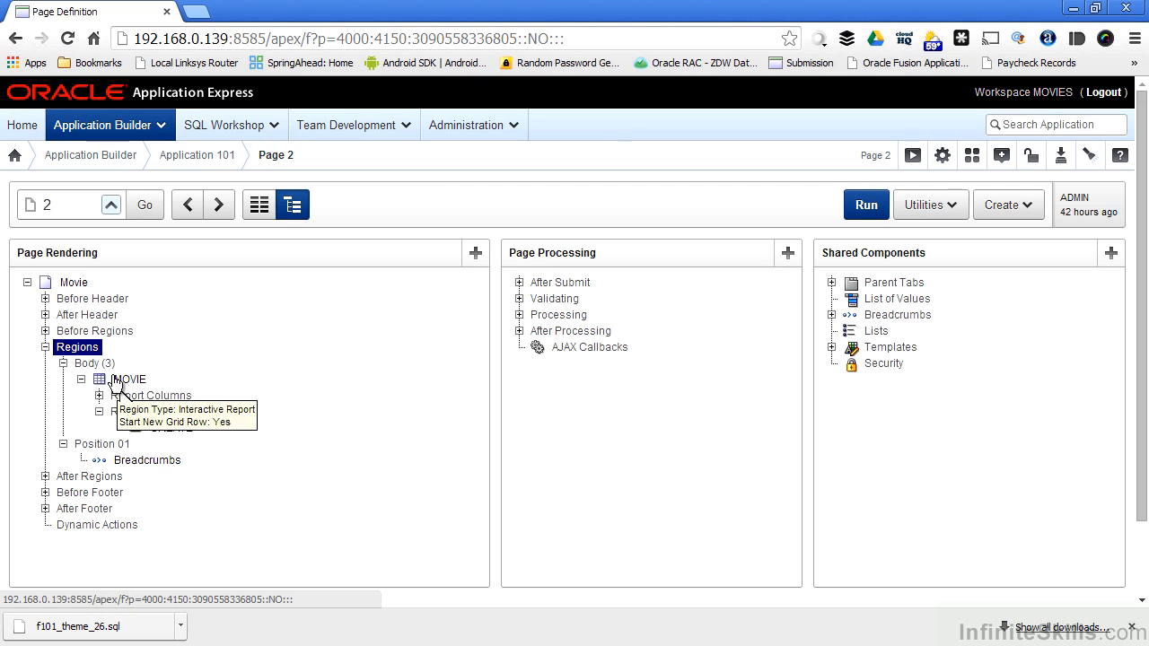
# Try the Wizard Buttons template for the MOVIE interactive report region on page 2
pyautogui.rightClick(123, 382)
pyautogui.click(126, 334)
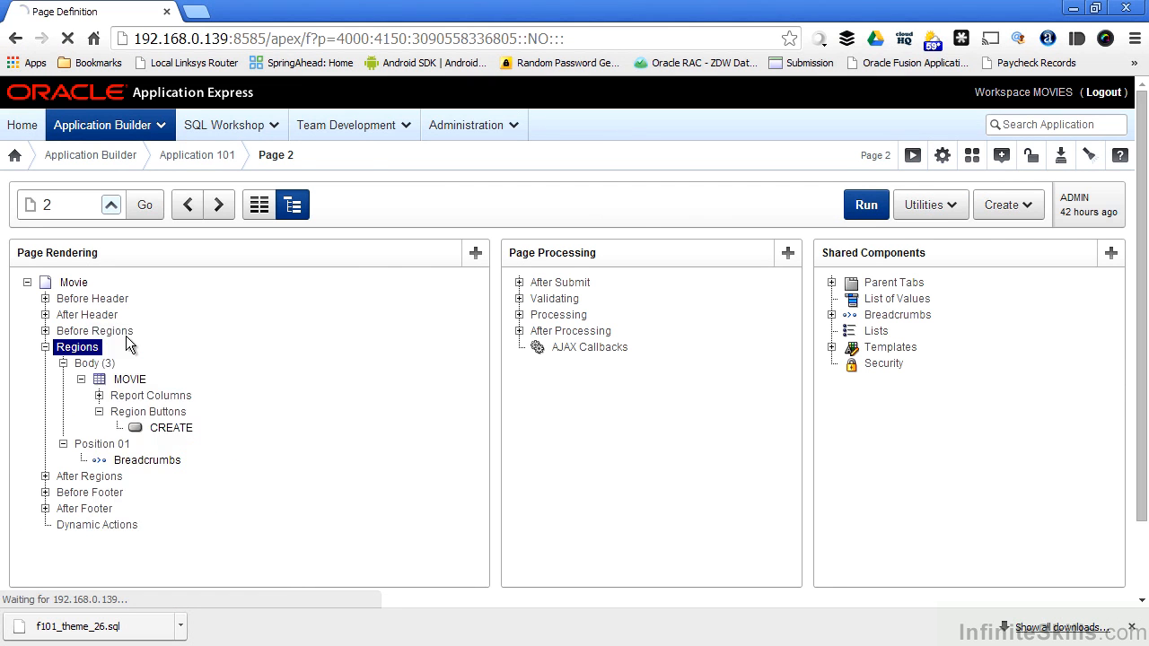
pyautogui.scroll(-1, 266, 344)
pyautogui.scroll(-5, 262, 347)
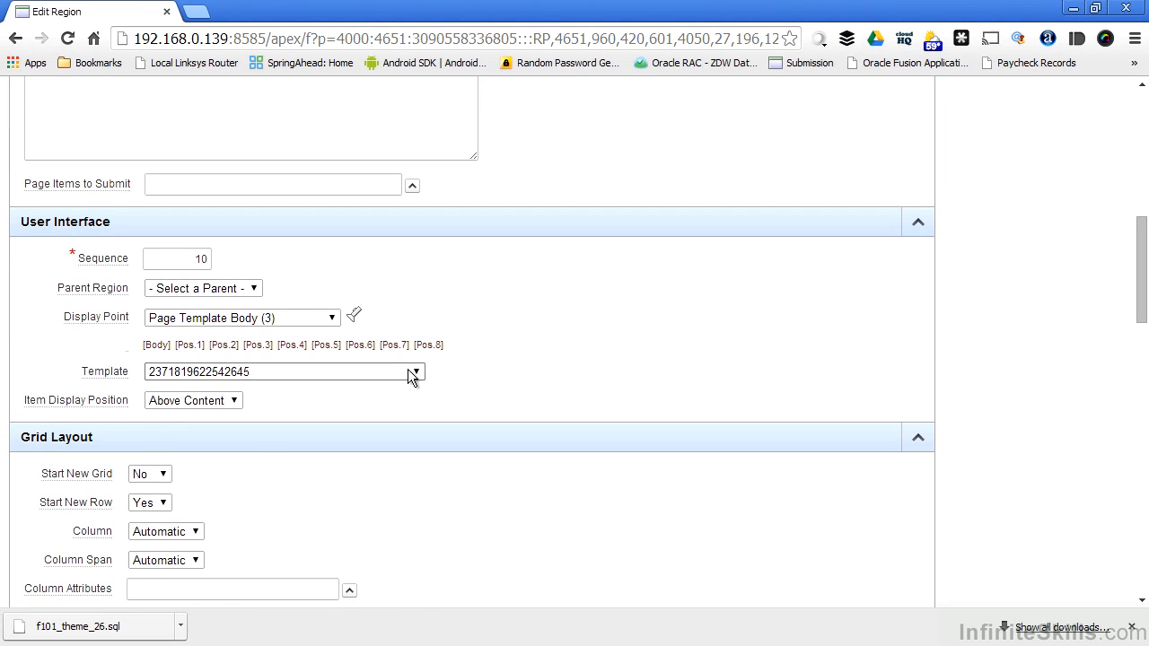
pyautogui.click(410, 372)
pyautogui.click(406, 545)
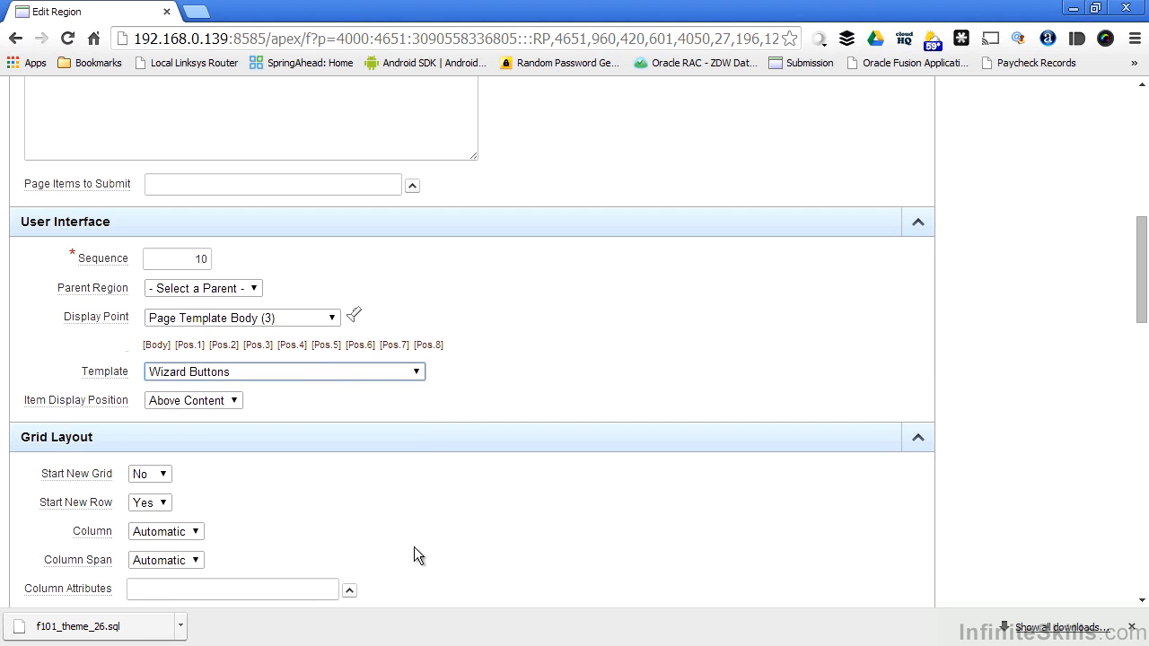
pyautogui.scroll(6, 663, 205)
pyautogui.click(625, 231)
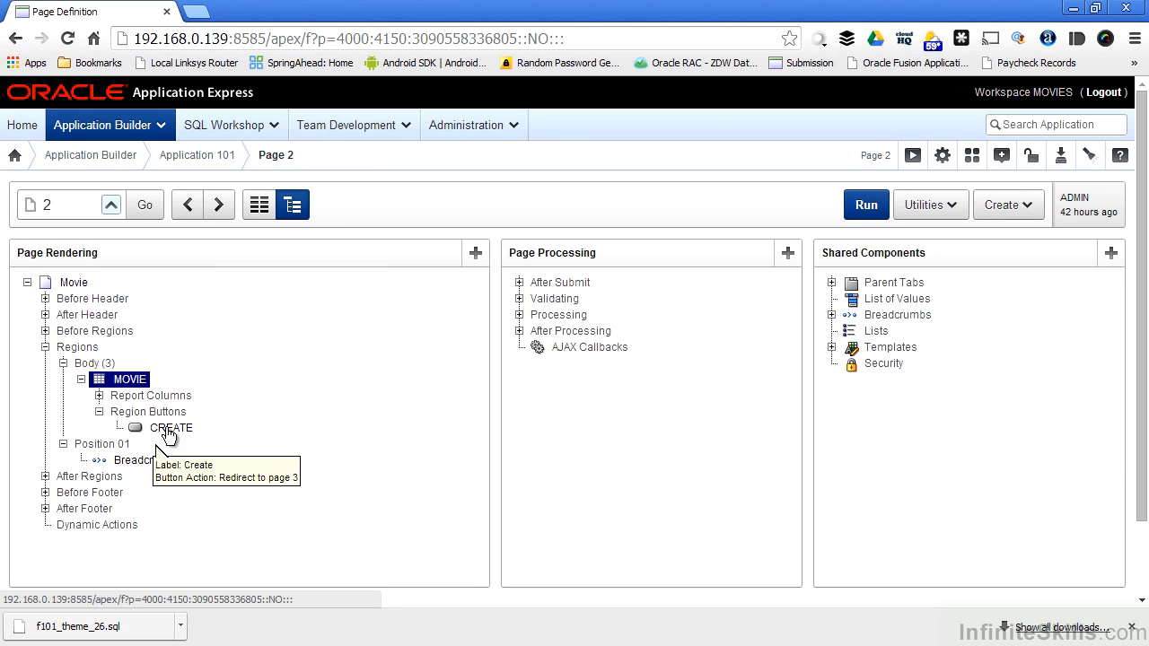
# Open the MOVIE region's CREATE button for editing and examine the choices for its button template
pyautogui.click(166, 431)
pyautogui.rightClick(166, 436)
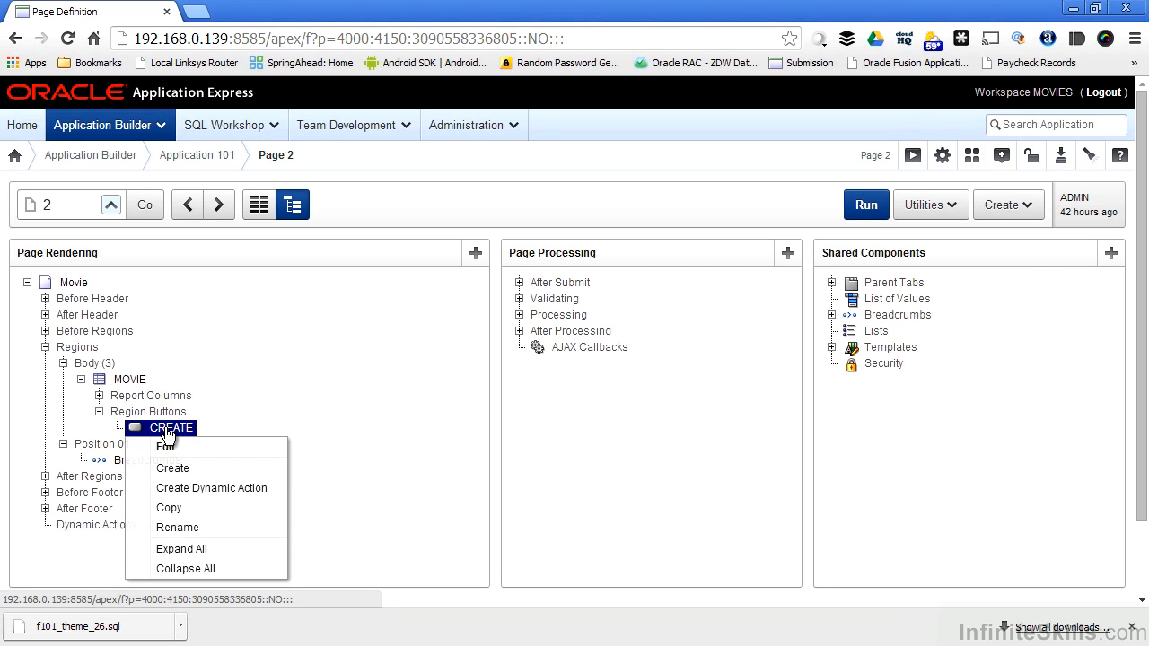
pyautogui.click(167, 443)
pyautogui.scroll(-3, 288, 399)
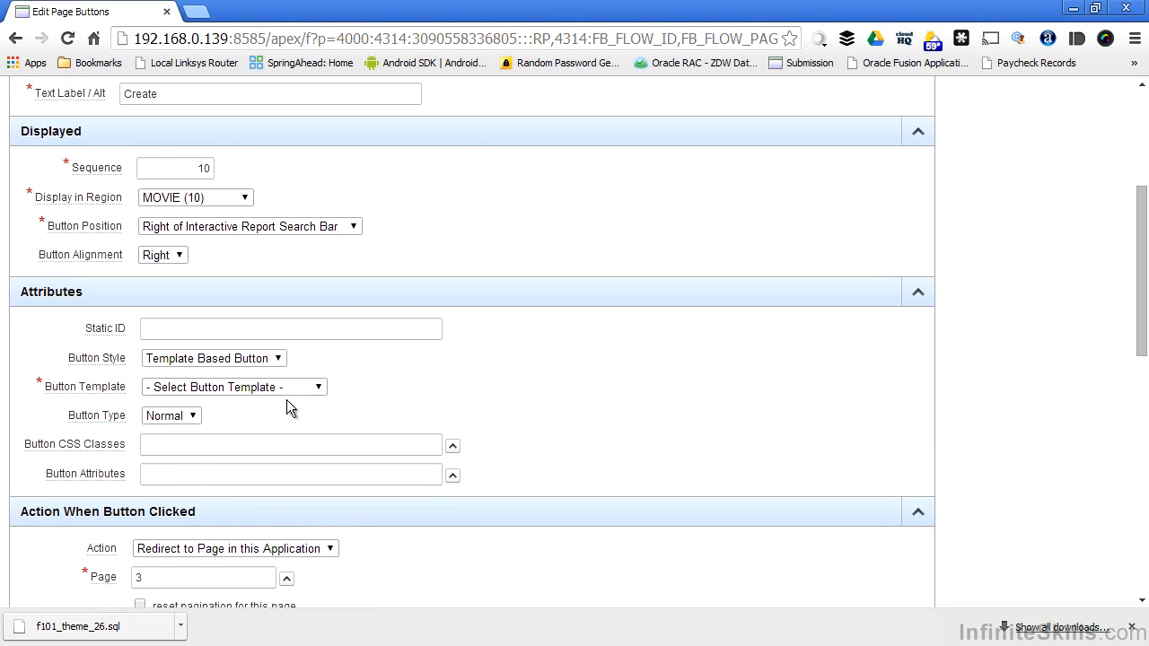
pyautogui.click(318, 391)
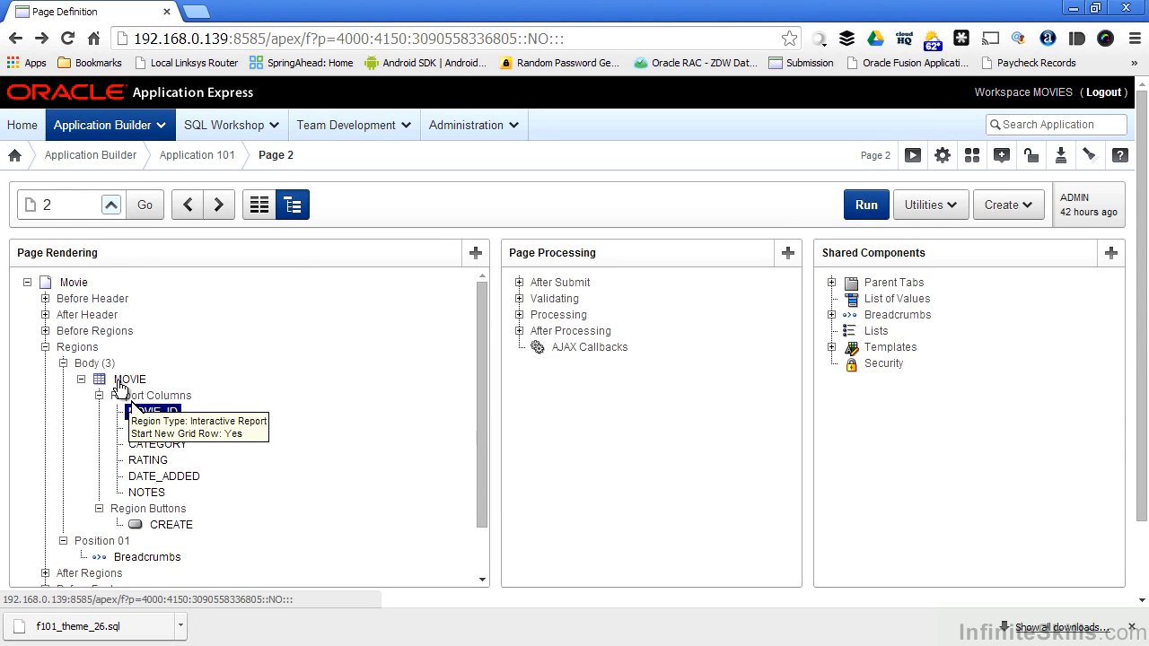
# Go to the definition of page 3, open the P3_TITLE item for editing and examine its template setting
pyautogui.click(218, 205)
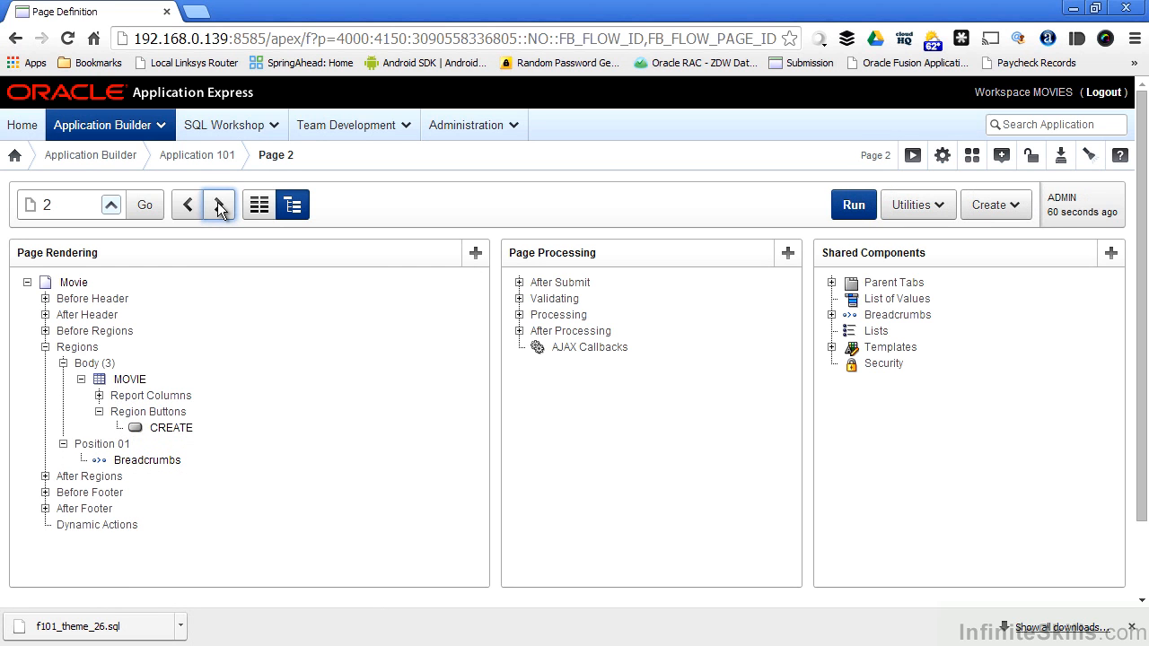
pyautogui.click(220, 206)
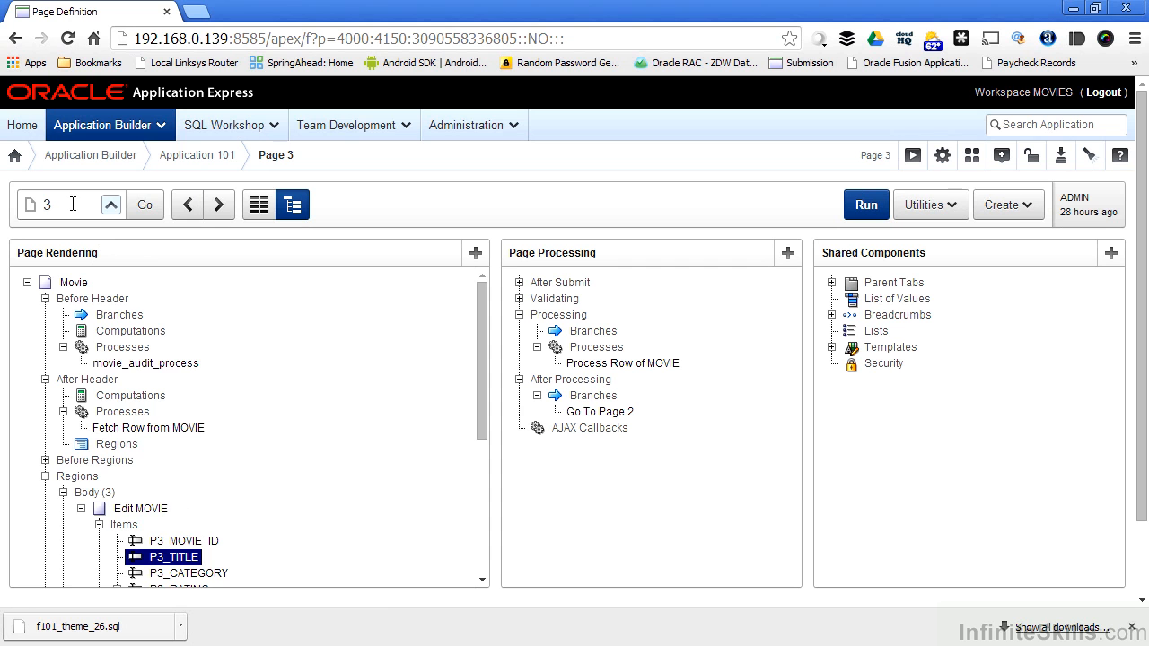
pyautogui.scroll(-3, 262, 319)
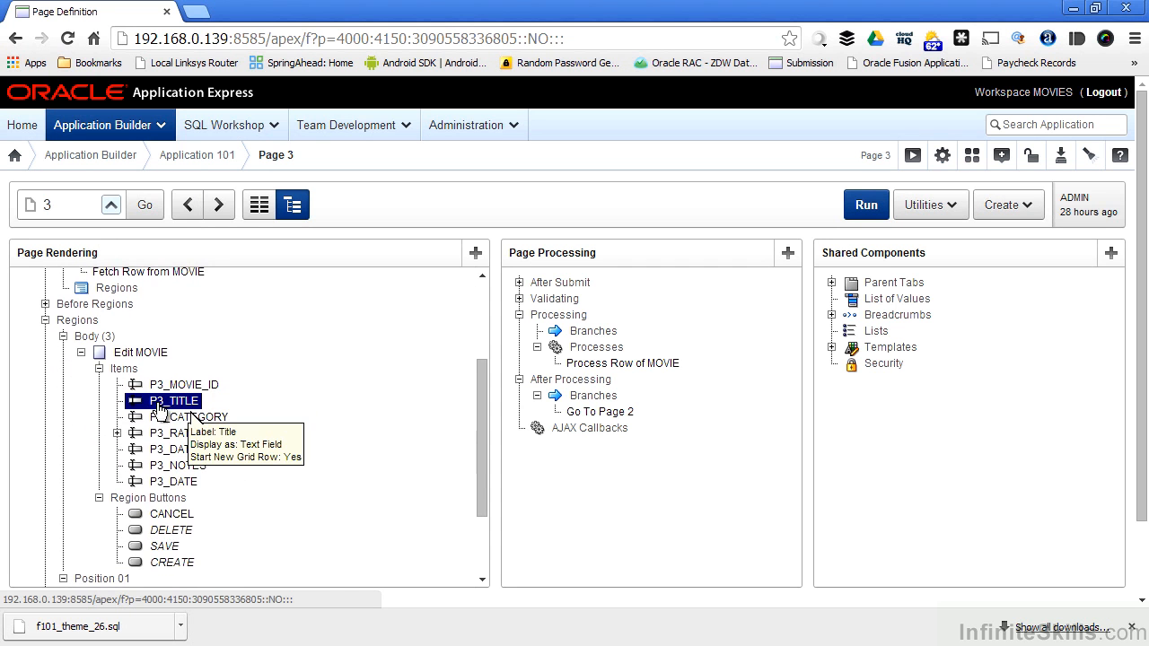
pyautogui.rightClick(177, 406)
pyautogui.click(179, 412)
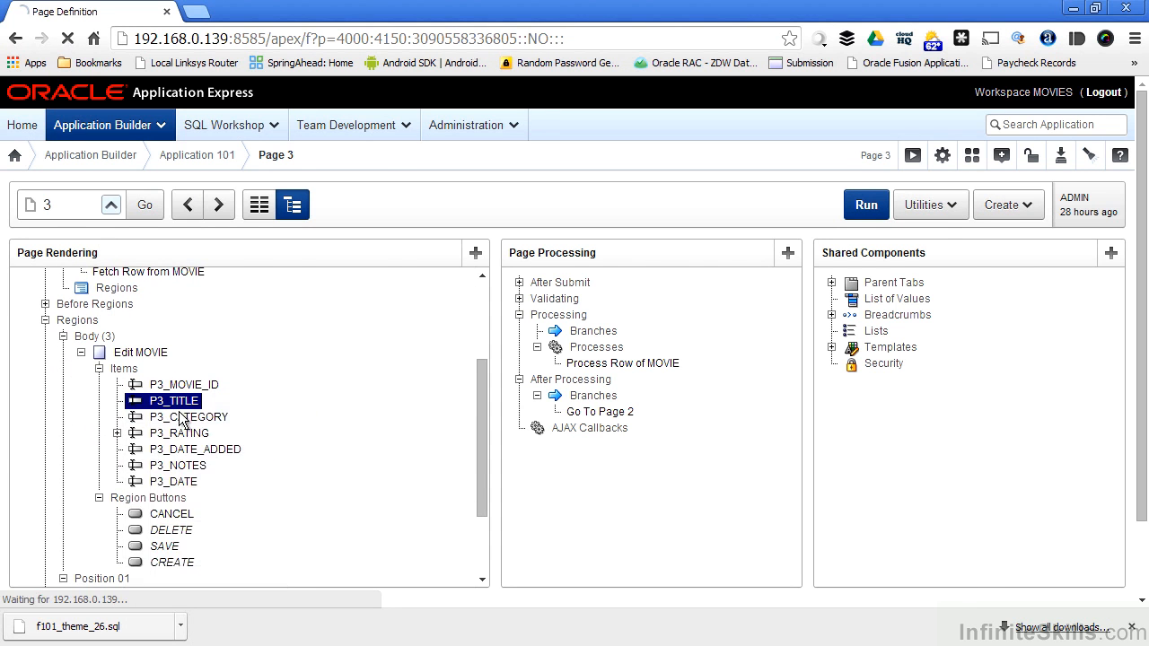
pyautogui.scroll(-2, 269, 402)
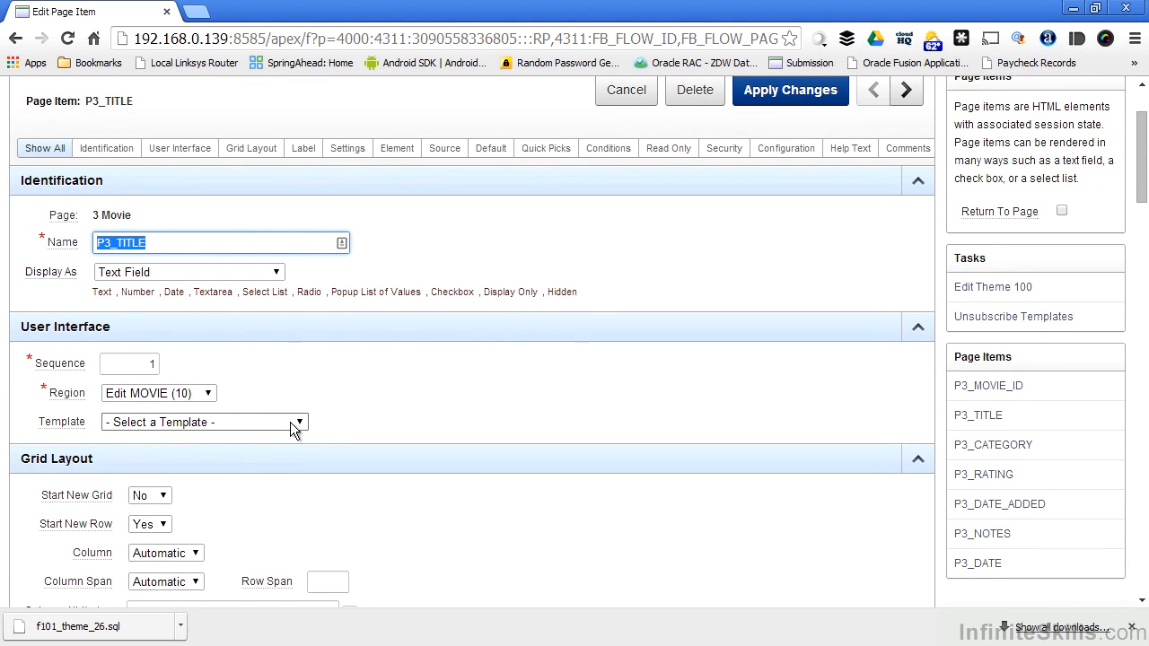